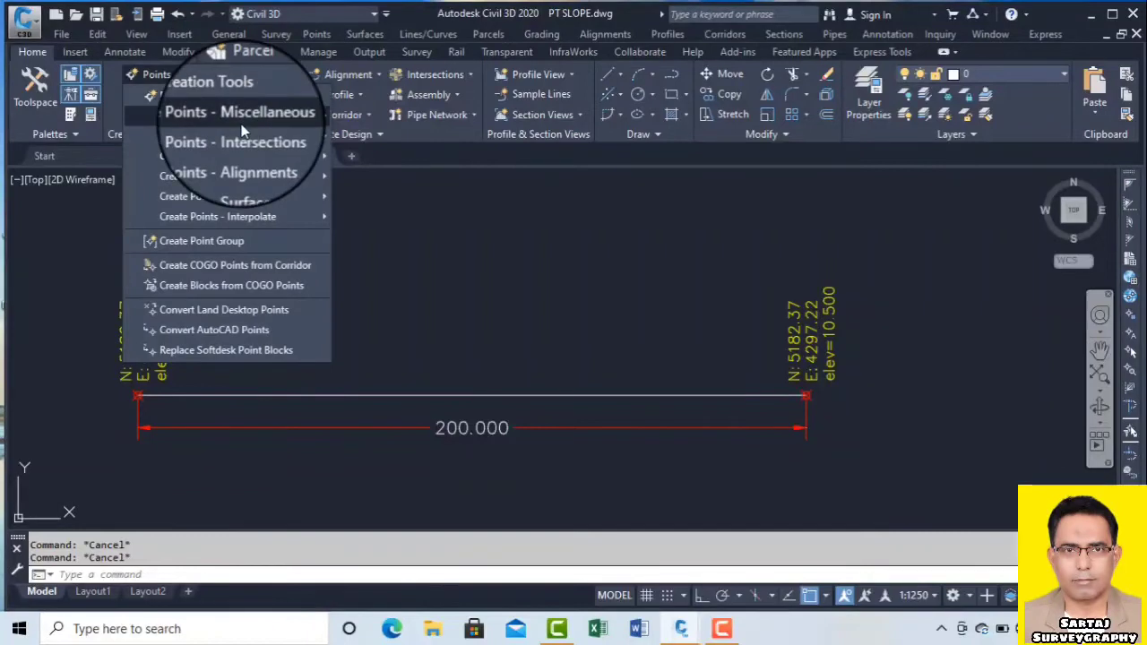
Step: Start creating interpolated points by relative elevation, using the line's left end as the first control point with elevation 11.000 m
mouse_move(240, 127)
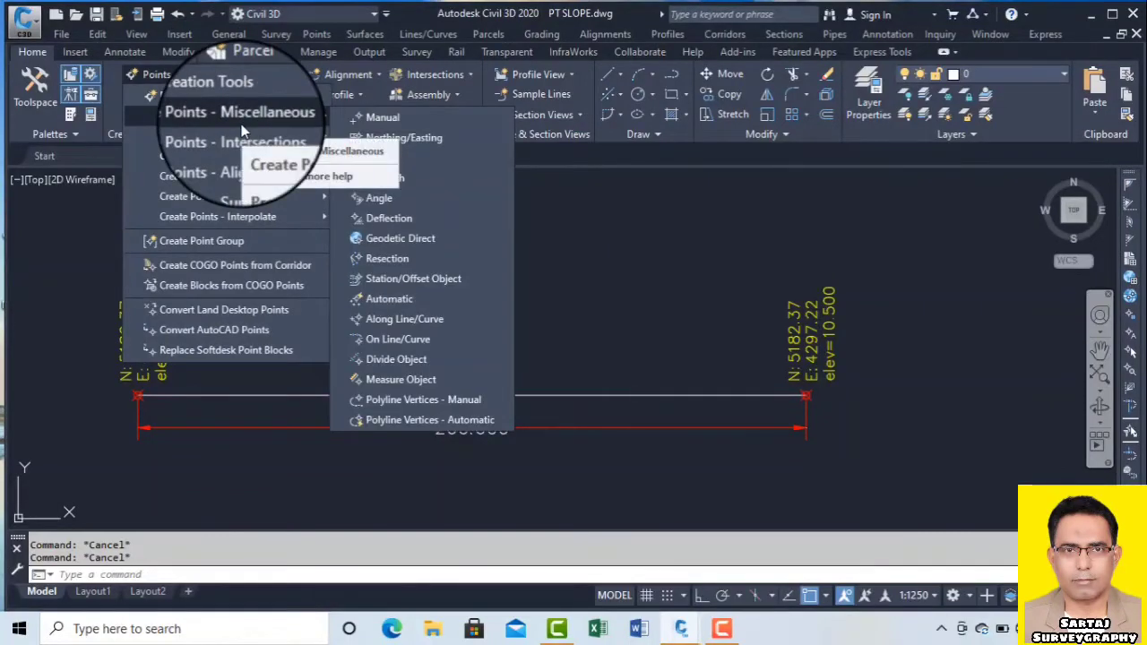
mouse_move(222, 224)
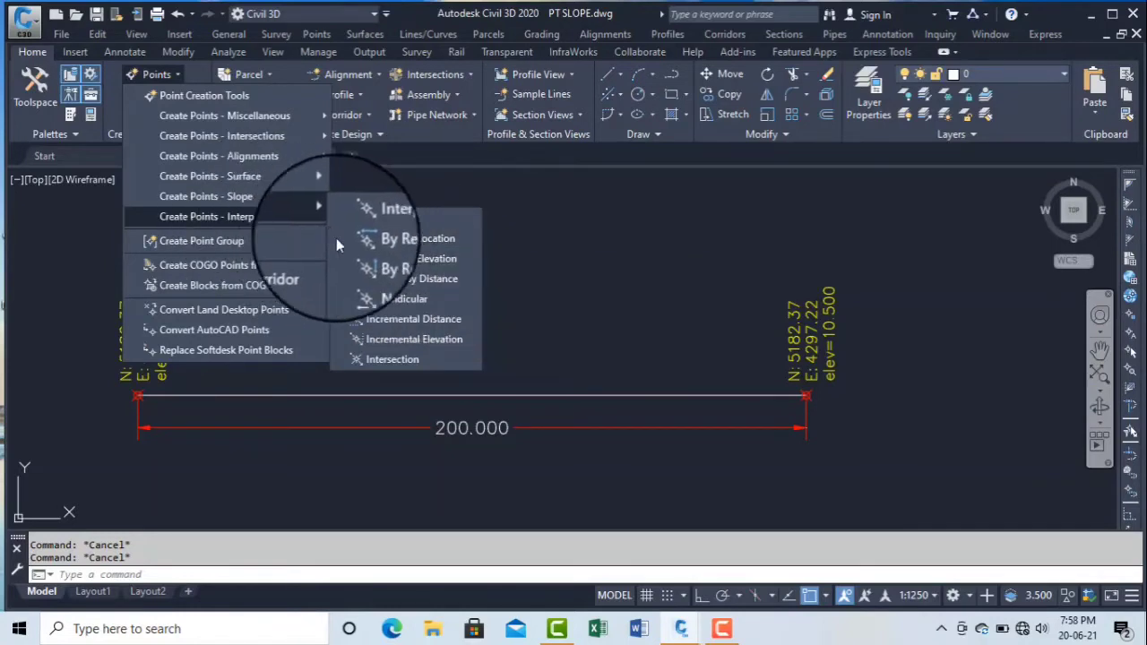
left_click(401, 260)
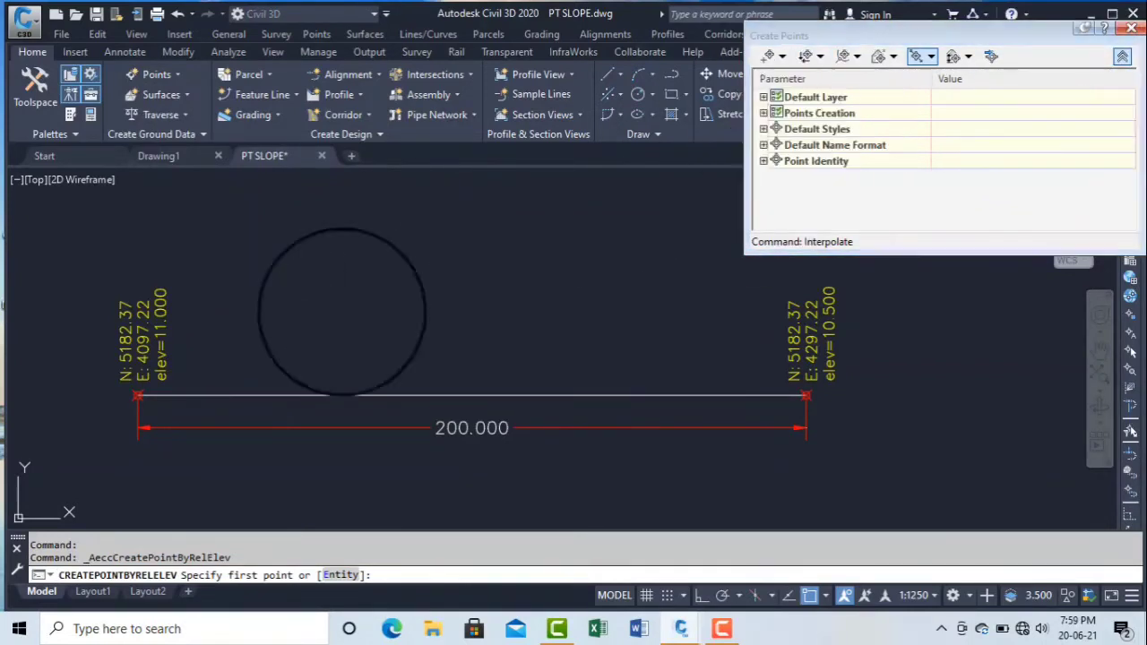
scroll(87, 405, "up", 6)
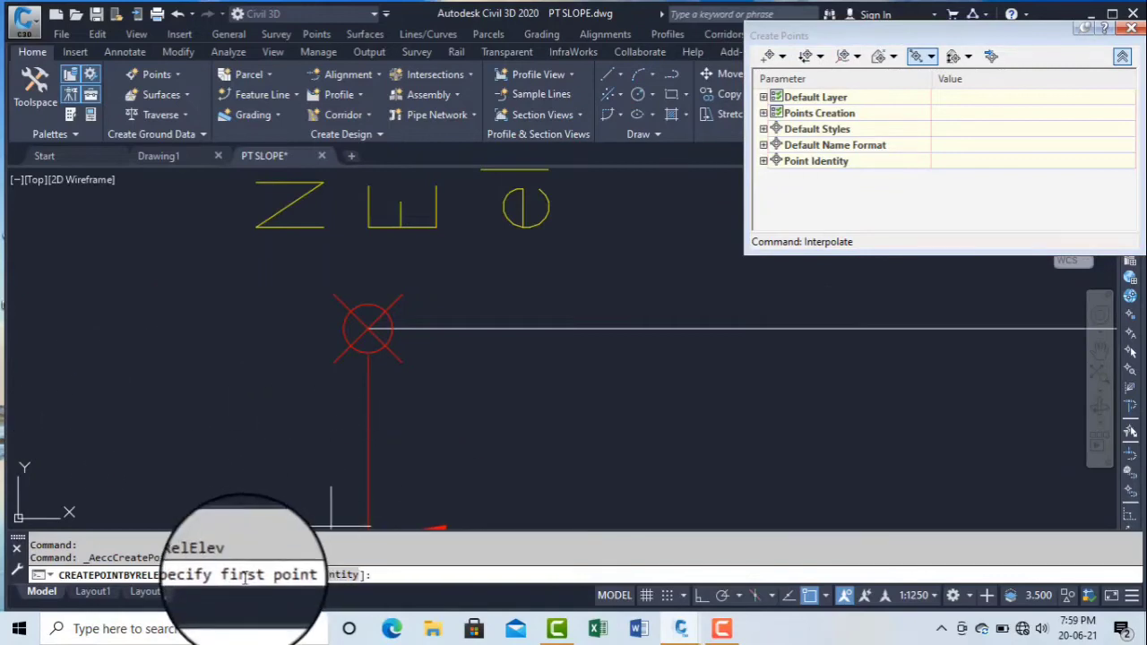
left_click(365, 398)
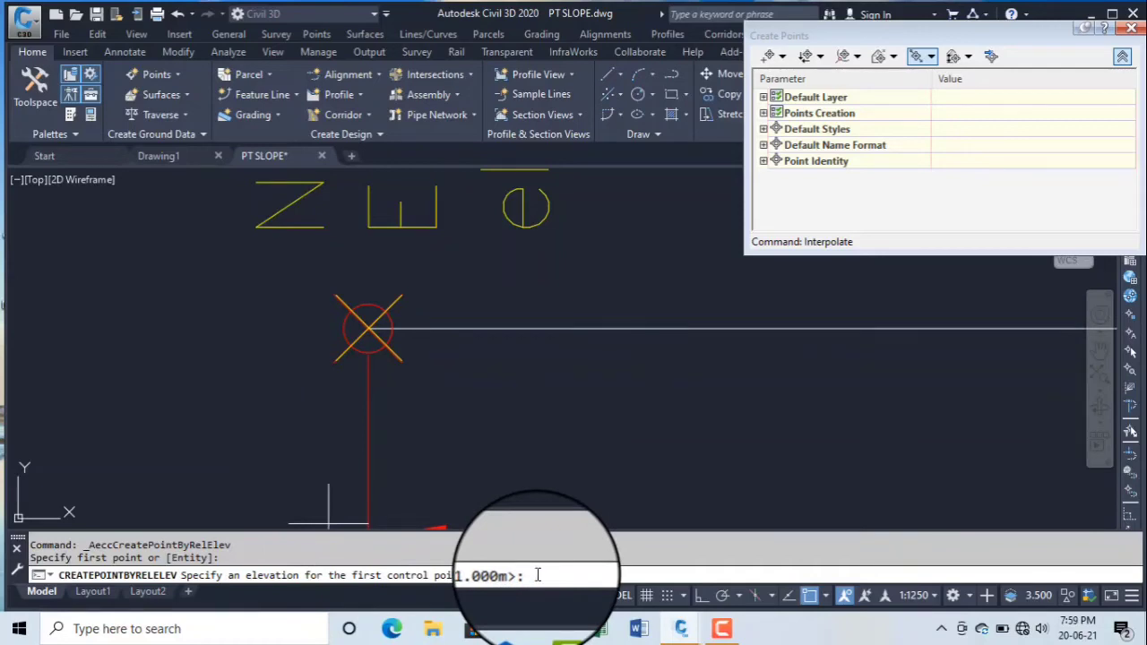
key("Return")
Step: Use the line's right end as the second control point with elevation 10.500 m
scroll(190, 309, "down", 5)
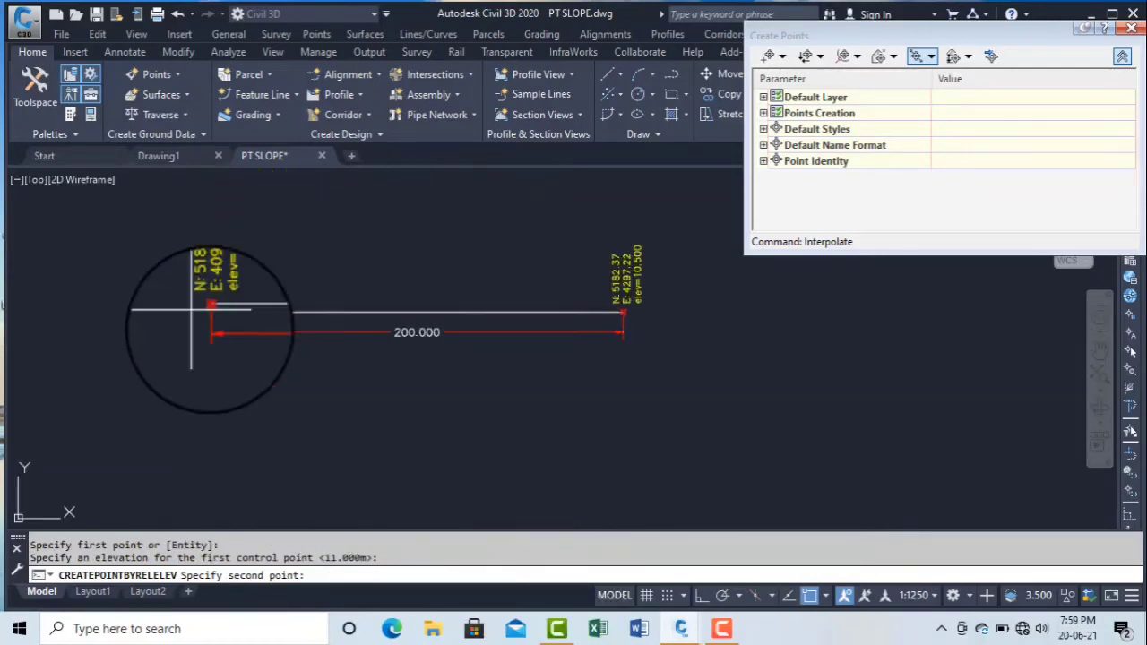
scroll(619, 314, "up", 6)
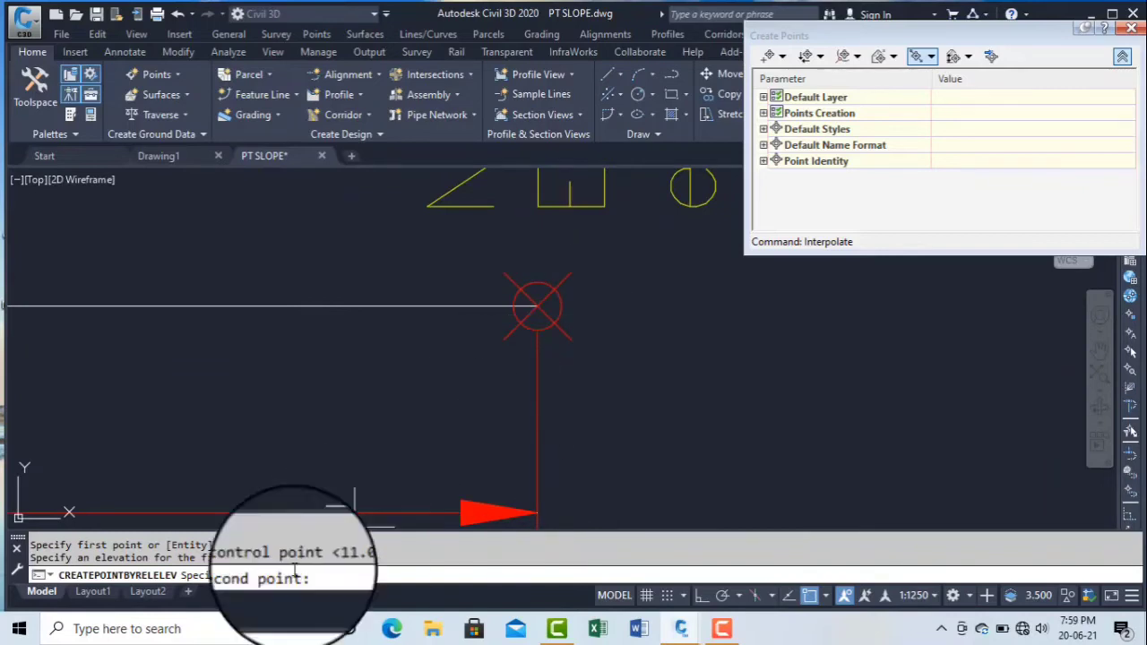
left_click(540, 327)
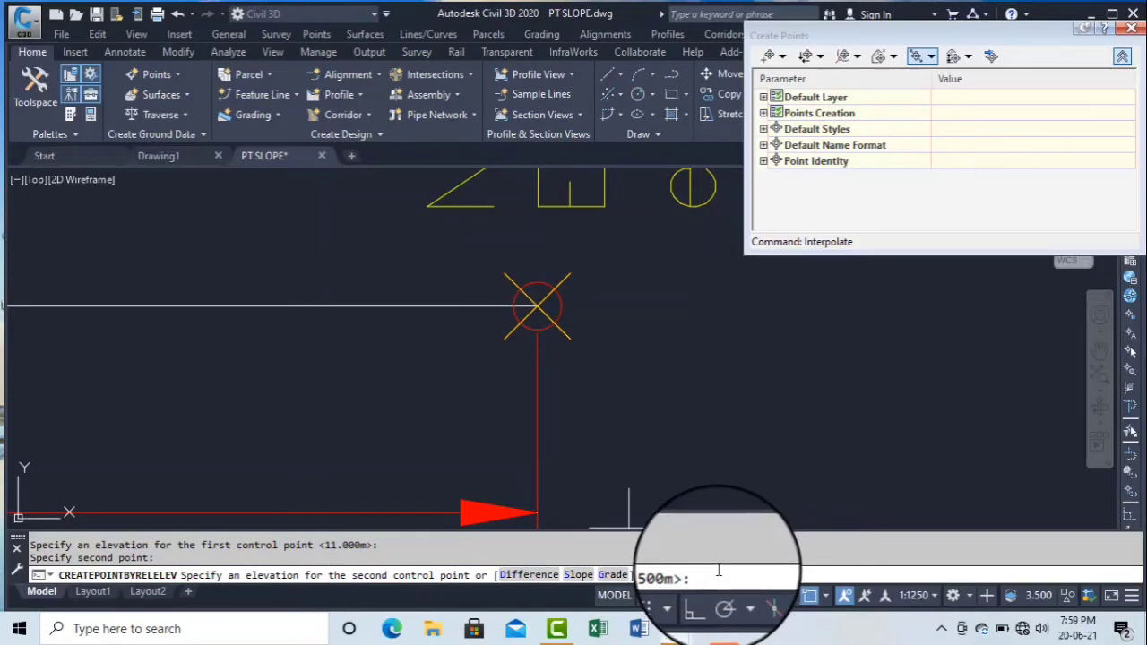
key("Return")
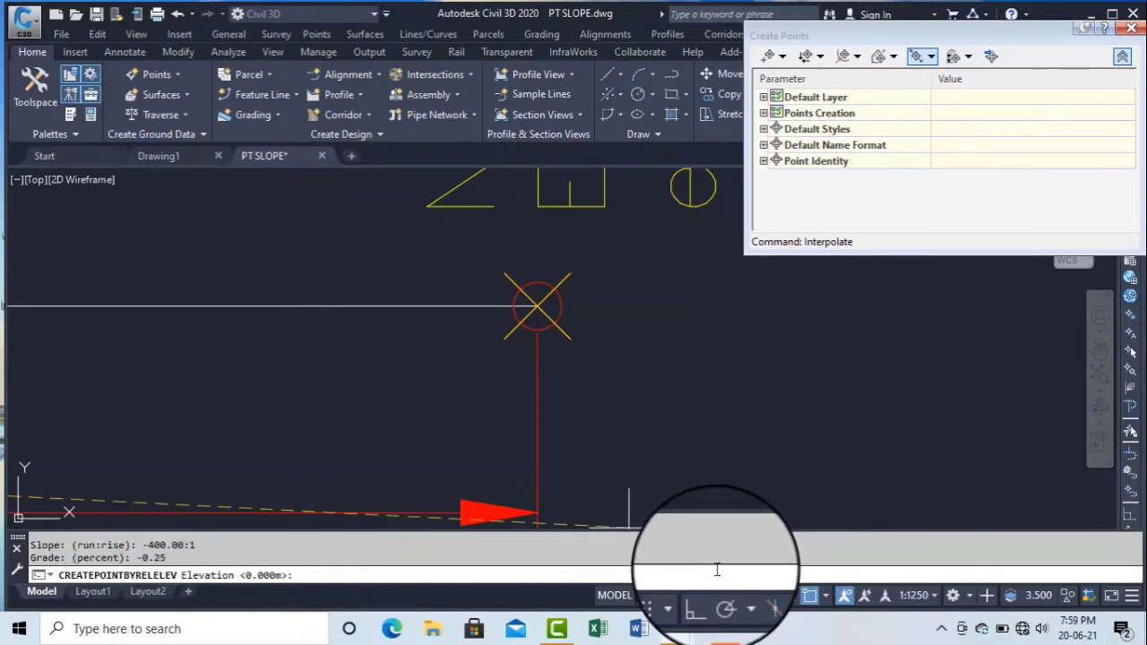
Step: Create an interpolated point on the line at elevation 10.92 m with zero offset
scroll(778, 384, "down", 12)
scroll(632, 370, "up", 6)
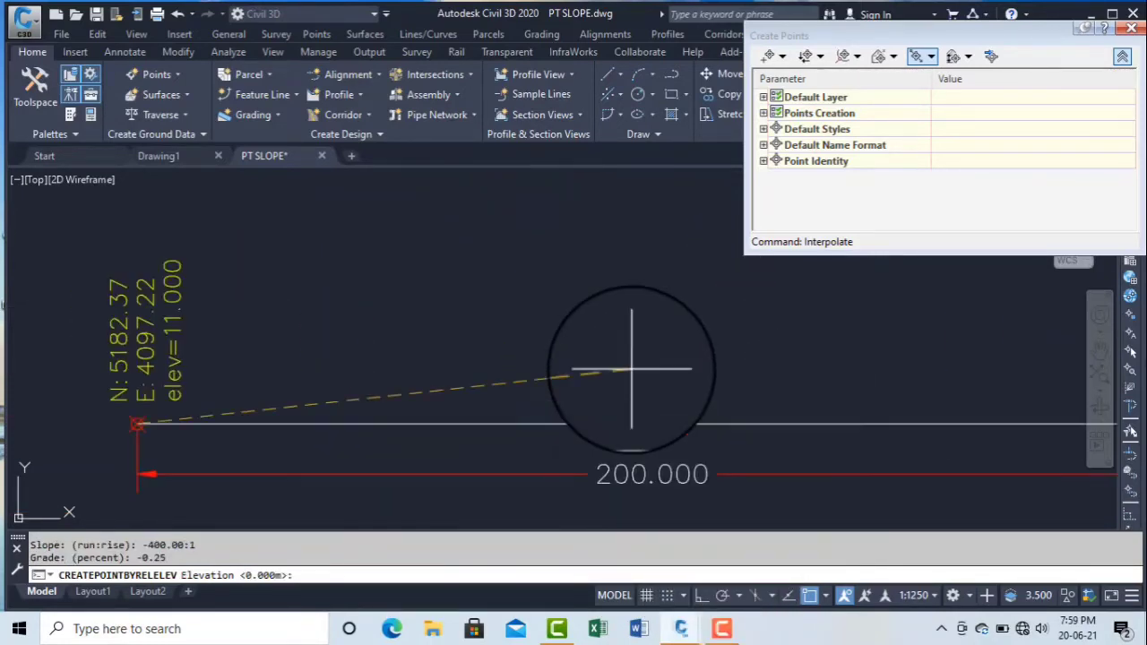
scroll(574, 367, "down", 3)
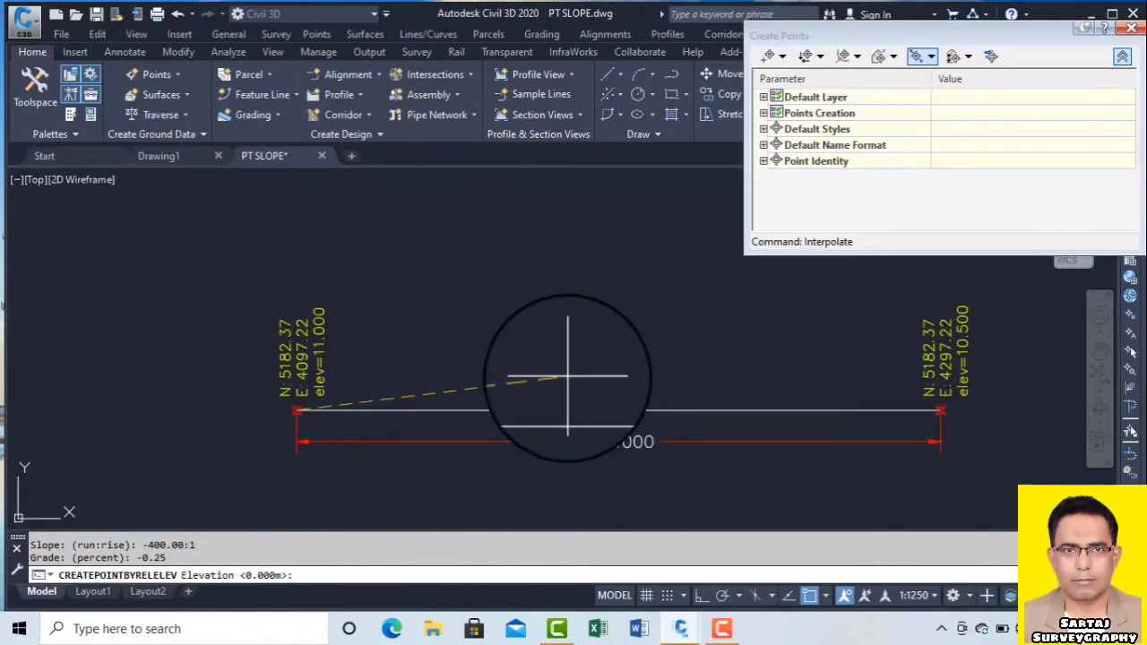
middle_click_drag(567, 376, 517, 412)
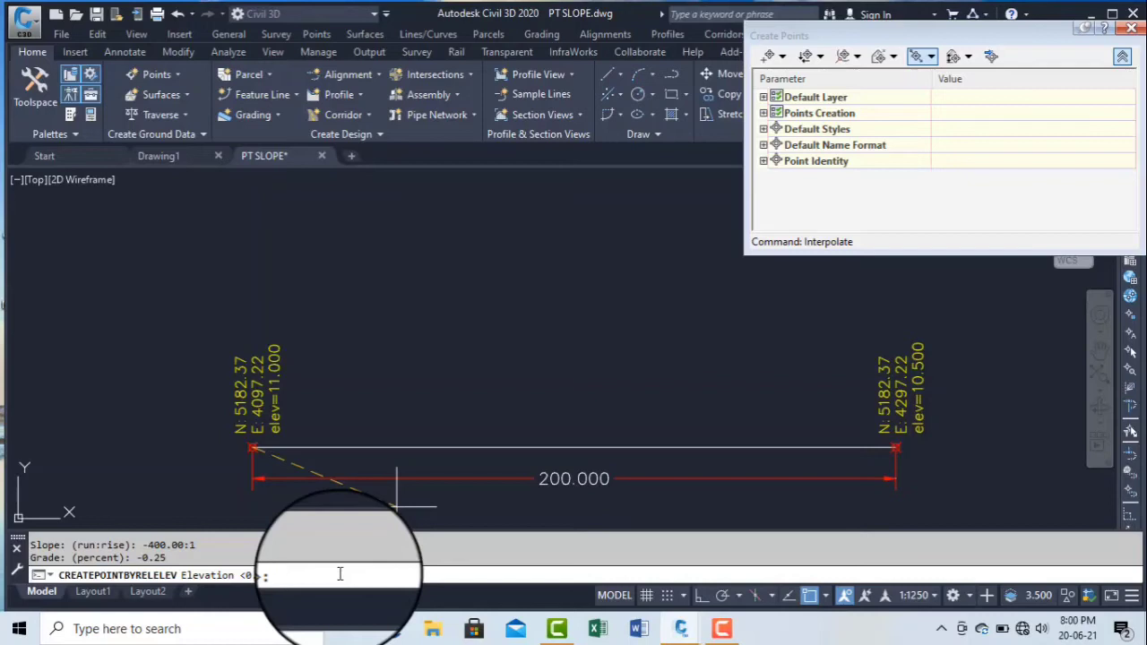
type("10.92")
key("Return")
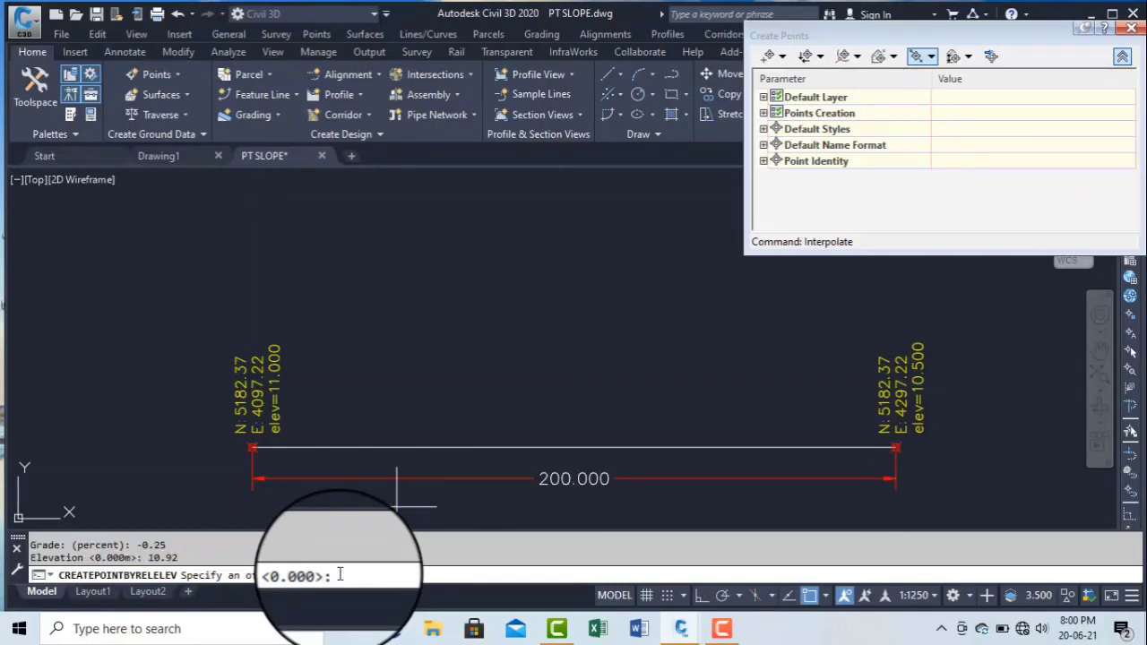
key("Return")
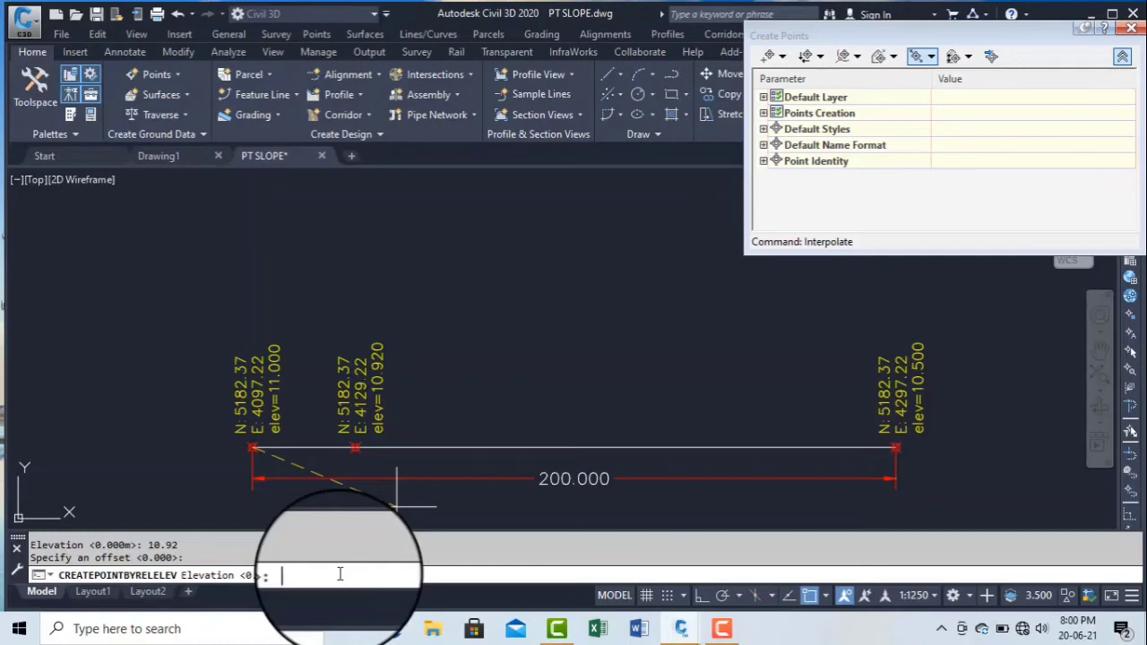
Step: Create two more interpolated points on the line at elevations 10.835 and 10.751 m, with zero offset
type("10.835")
key("Return")
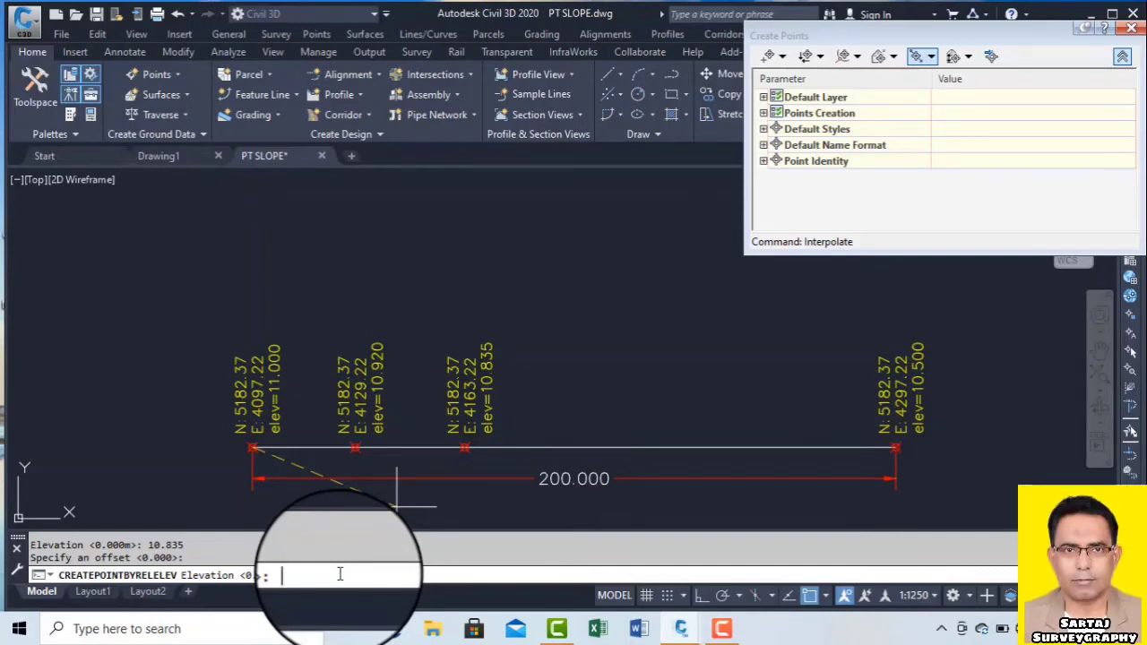
type("10.751")
key("Return")
key("Return")
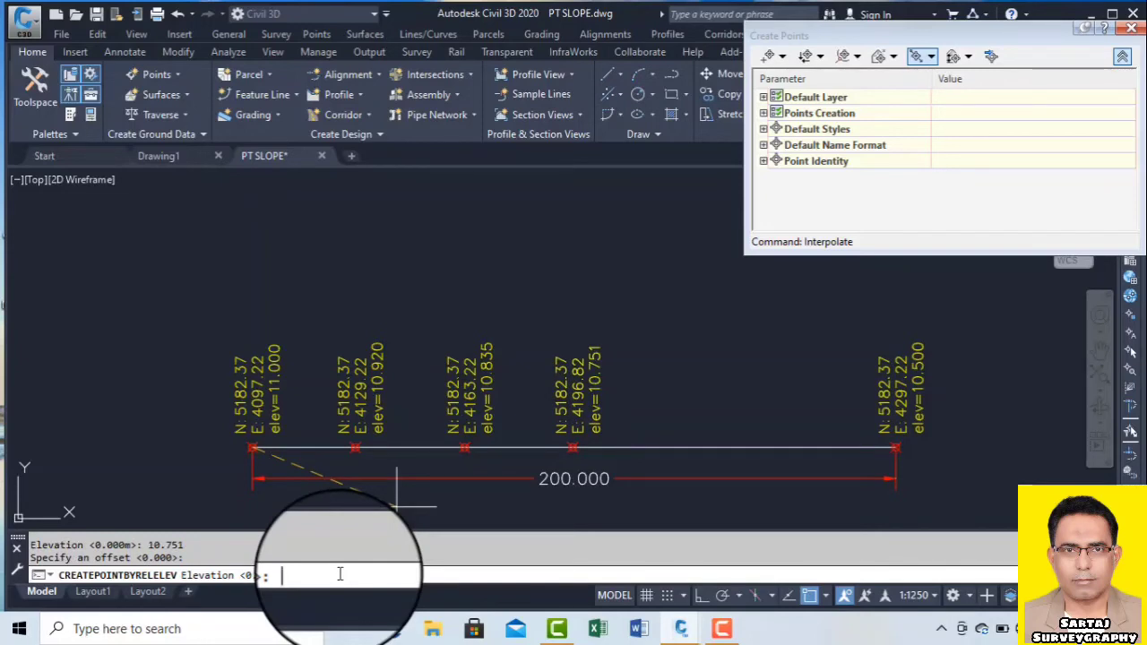
Step: Create an interpolated point at elevation 10.625 m with zero offset, and finish point creation
type("10.625")
key("Return")
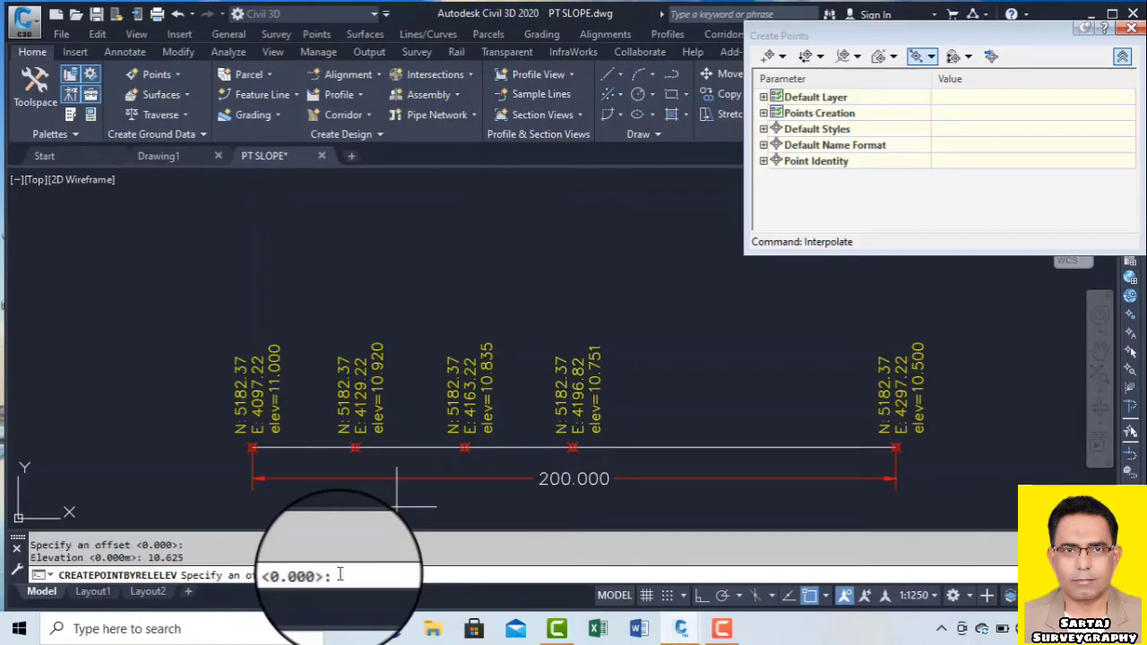
key("Return")
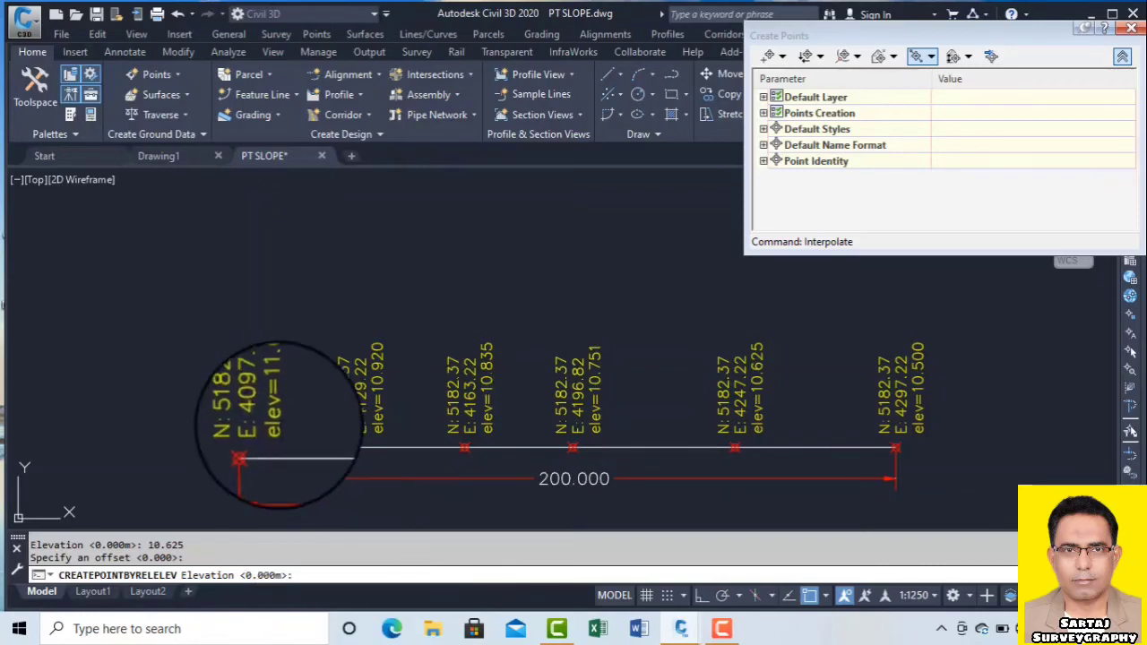
key("Escape")
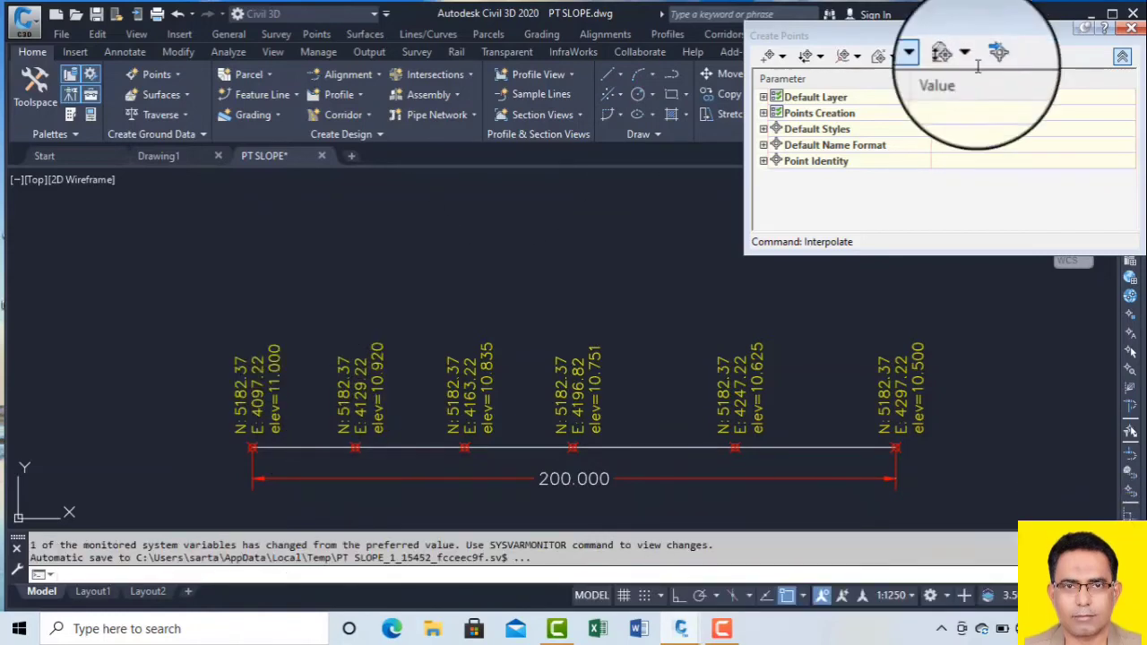
left_click(1133, 28)
left_click(1125, 28)
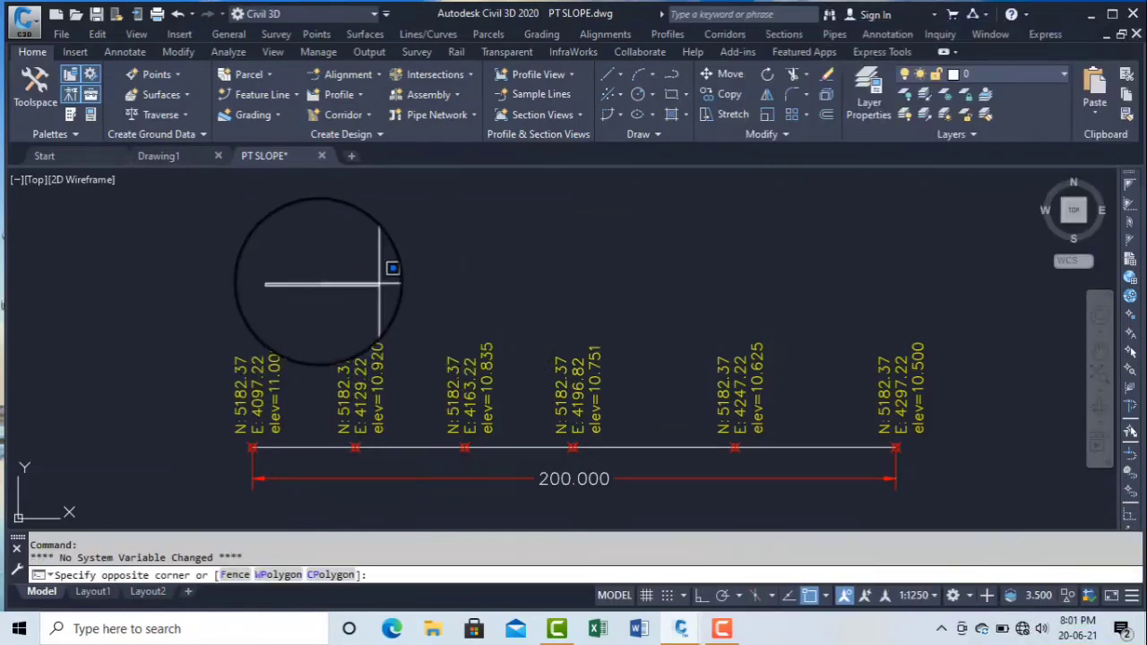
Step: Add linear dimensions below the line between the 11.000 and 10.920 elevation points and between the 10.920 and 10.835 points
left_click(125, 52)
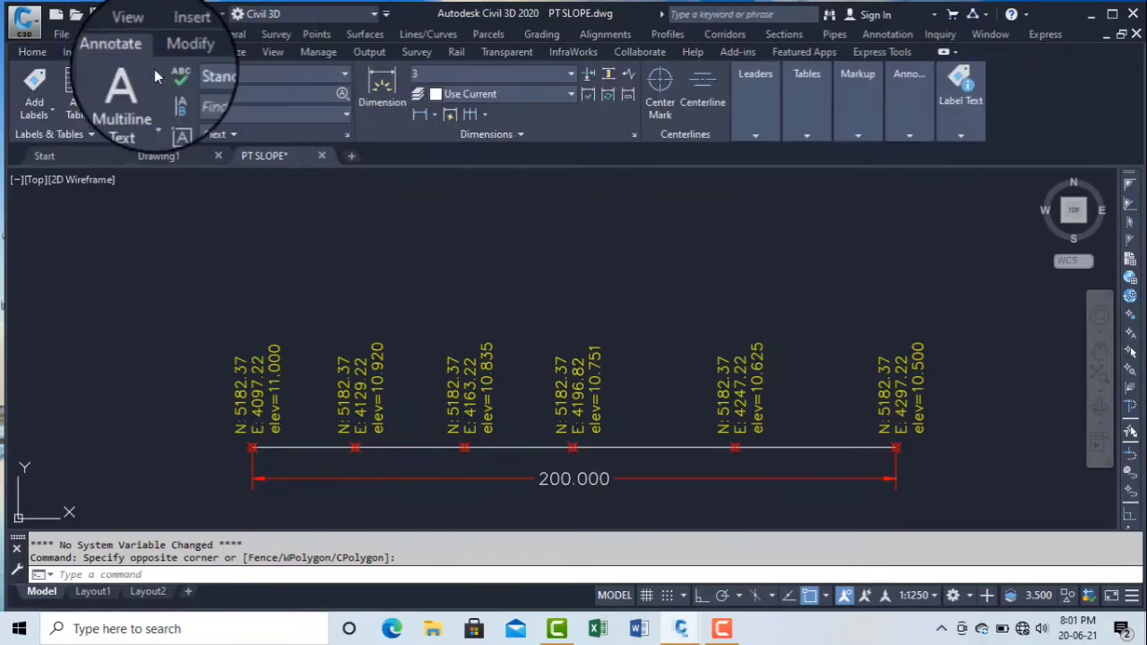
left_click(382, 85)
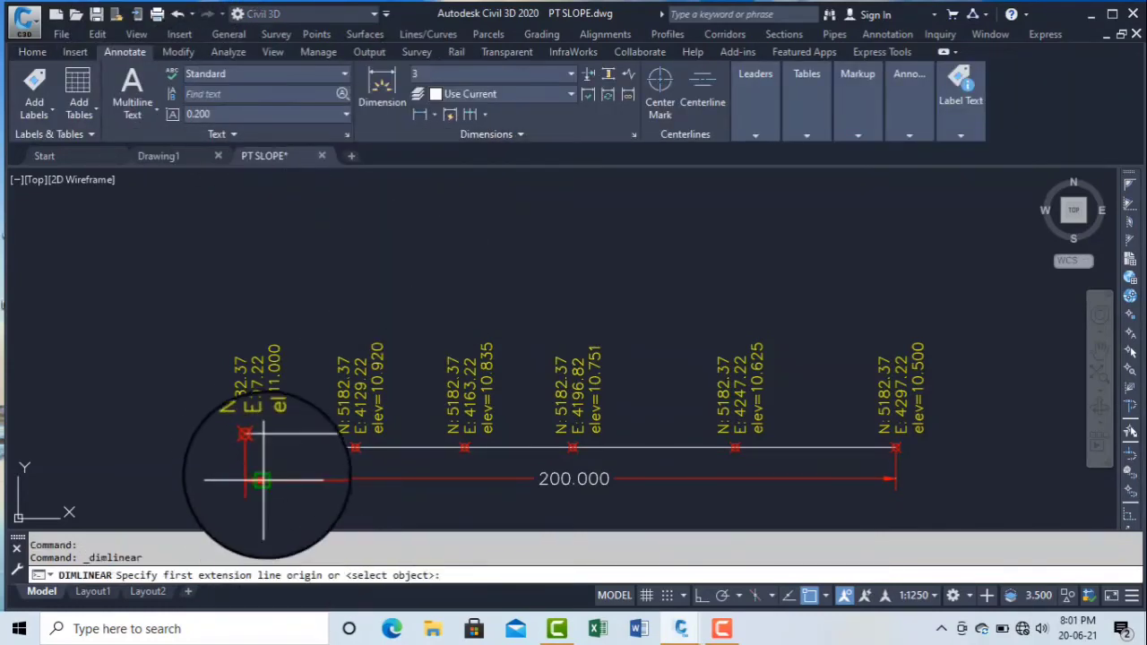
scroll(251, 450, "up", 6)
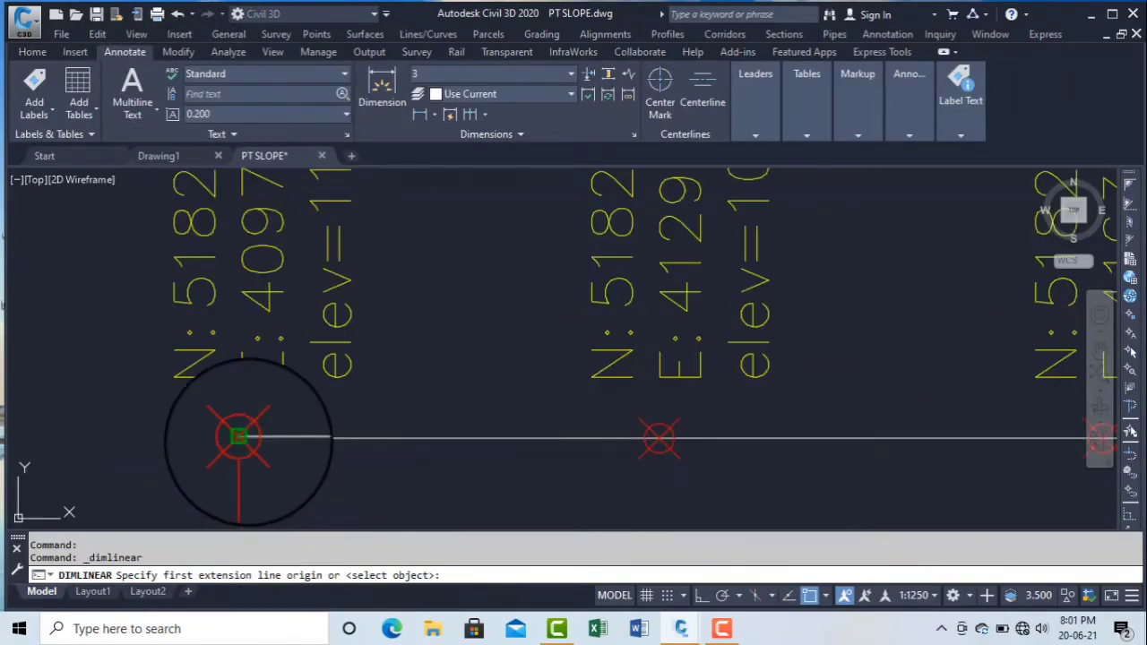
left_click(242, 439)
left_click(654, 439)
scroll(627, 444, "down", 5)
scroll(578, 404, "up", 6)
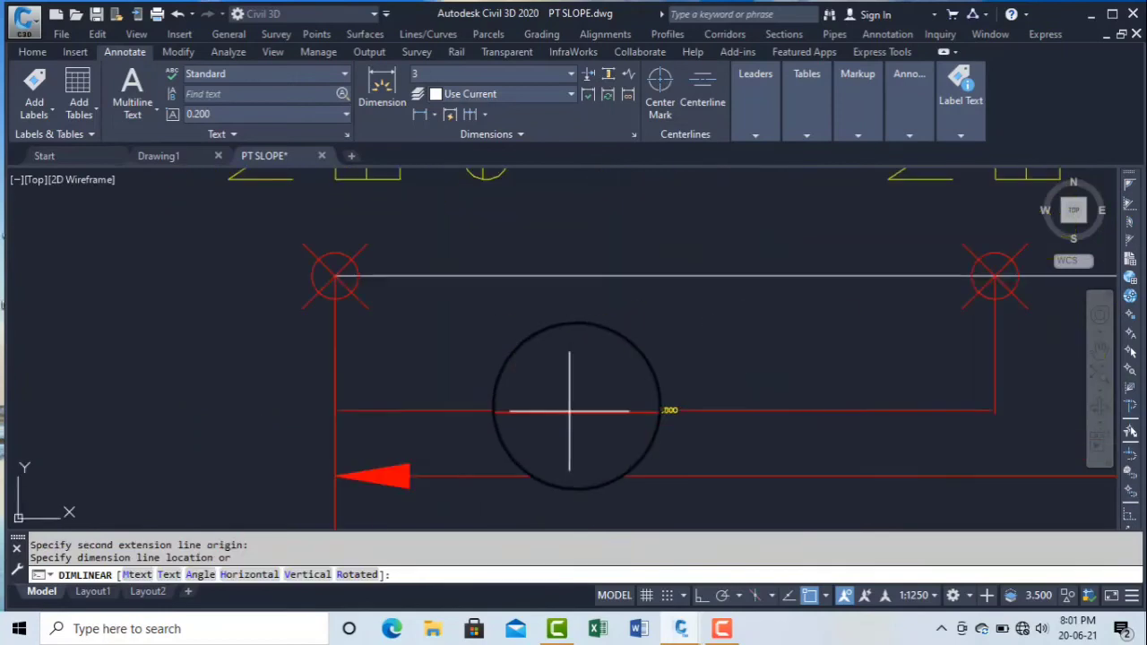
left_click(581, 388)
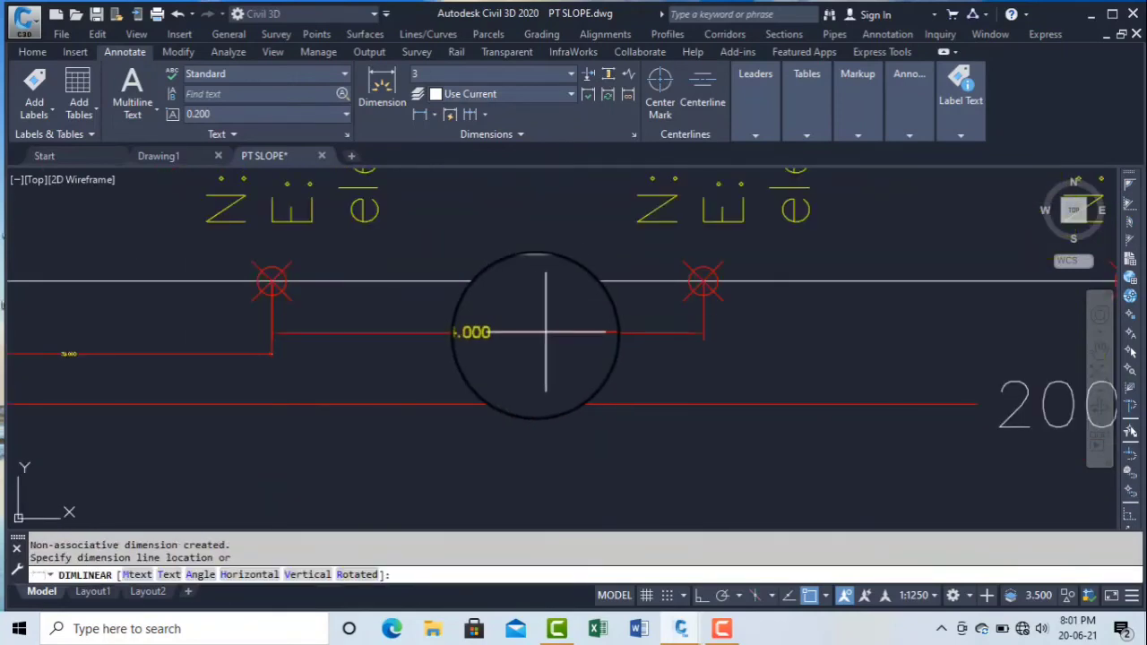
left_click(525, 333)
key("Return")
left_click(701, 282)
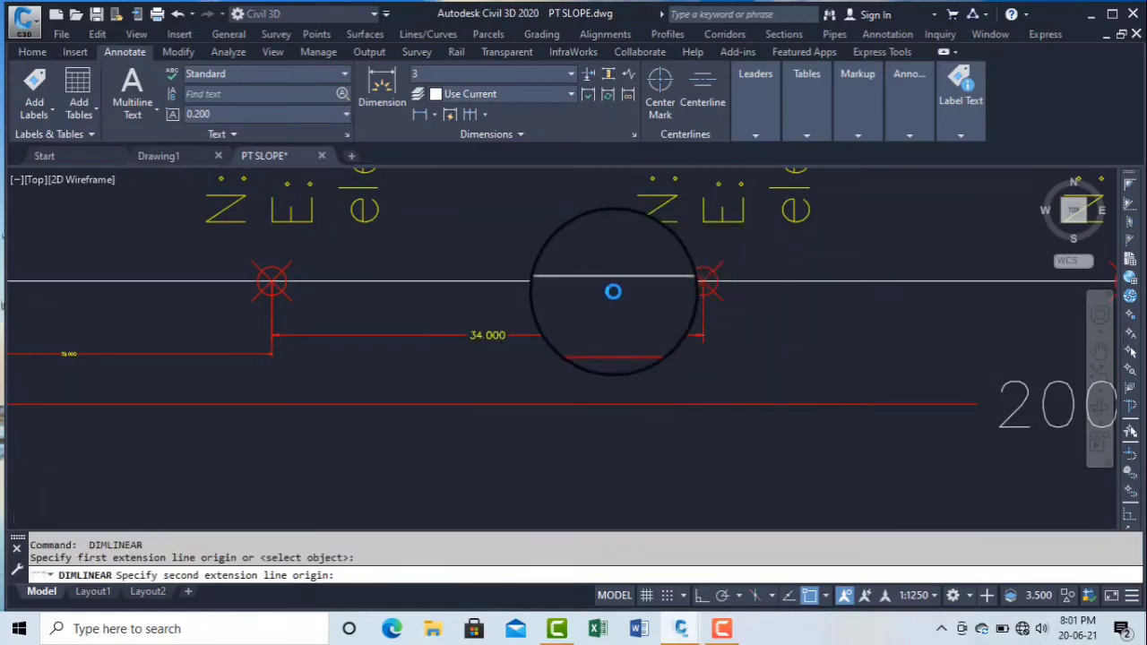
scroll(614, 289, "down", 4)
scroll(824, 289, "up", 4)
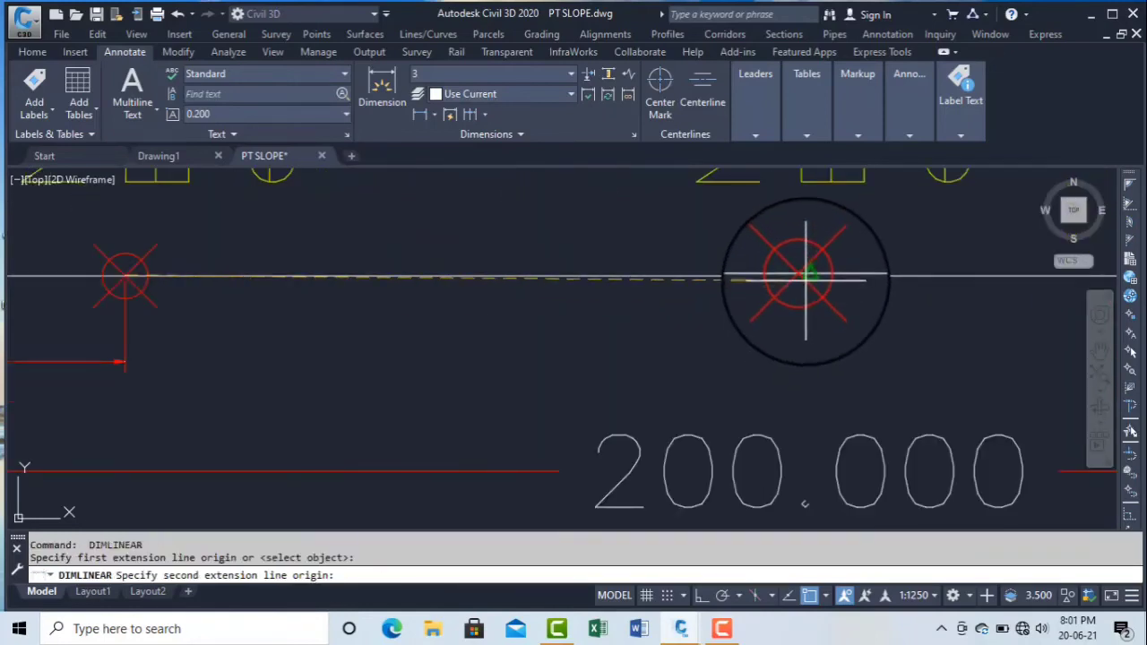
left_click(792, 267)
key("Escape")
Step: Add a linear dimension below the line between the 10.835 and 10.751 elevation points
key("Return")
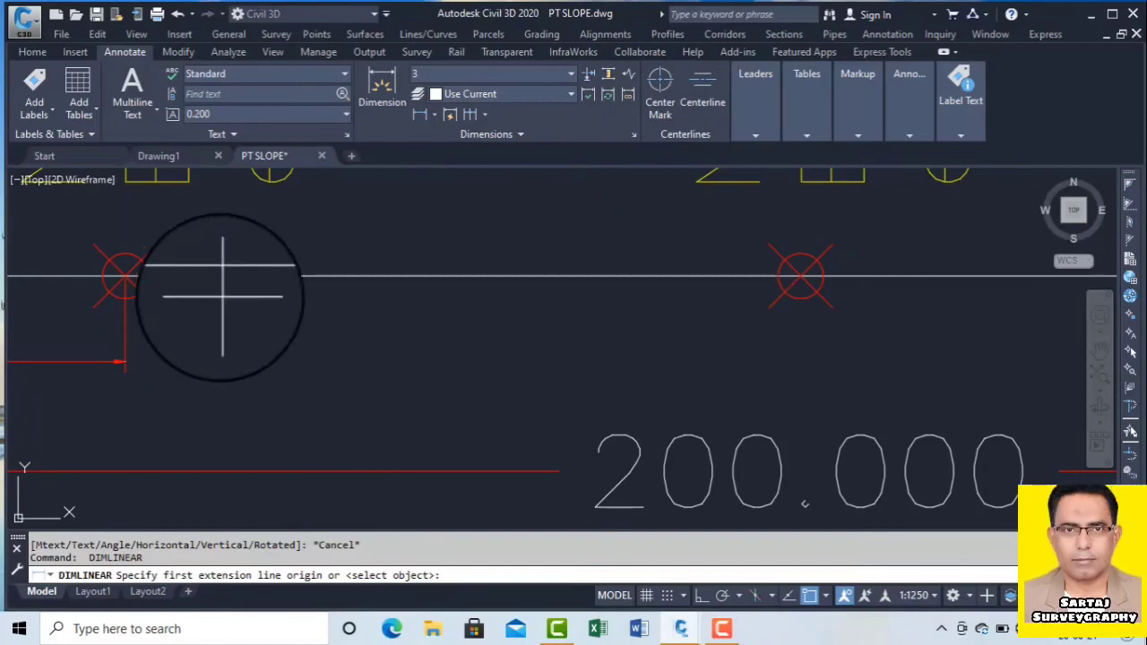
left_click(123, 277)
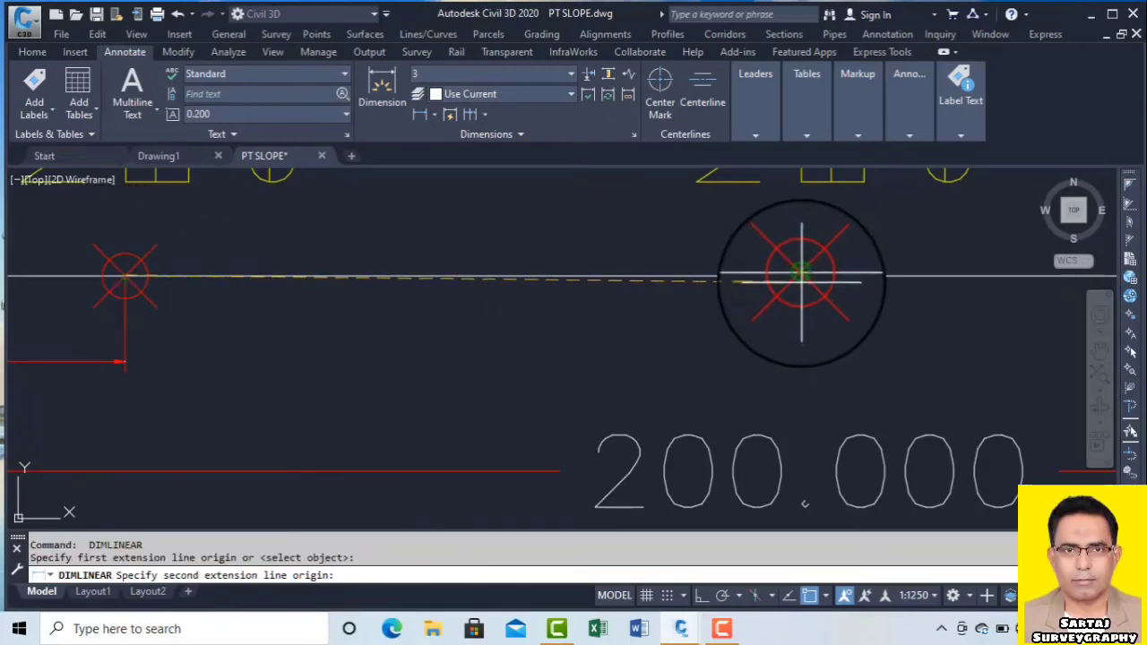
left_click(800, 276)
left_click(568, 344)
Step: Add a linear dimension below the line between the 10.751 and 10.625 elevation points
key("Return")
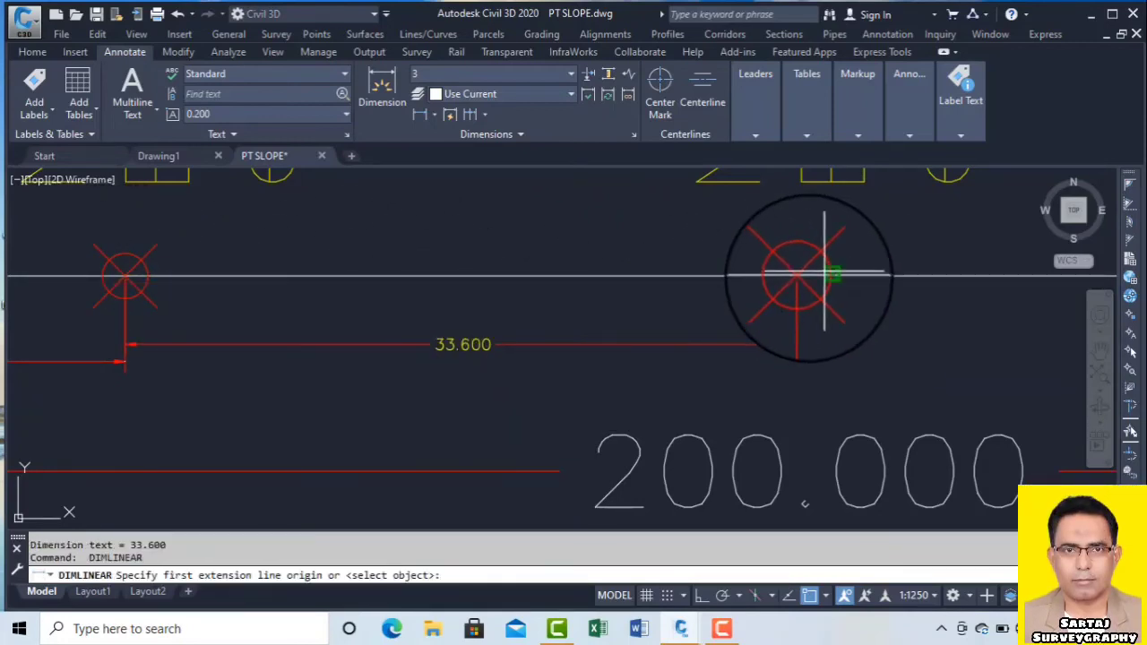
left_click(800, 276)
scroll(896, 332, "down", 3)
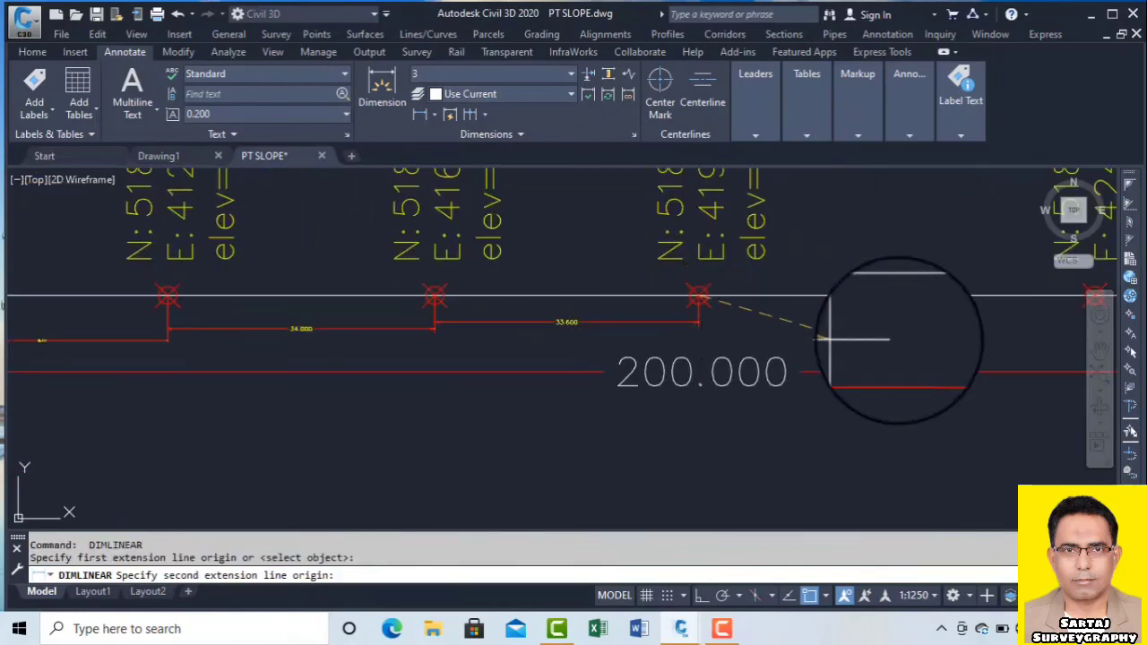
middle_click_drag(896, 332, 729, 328)
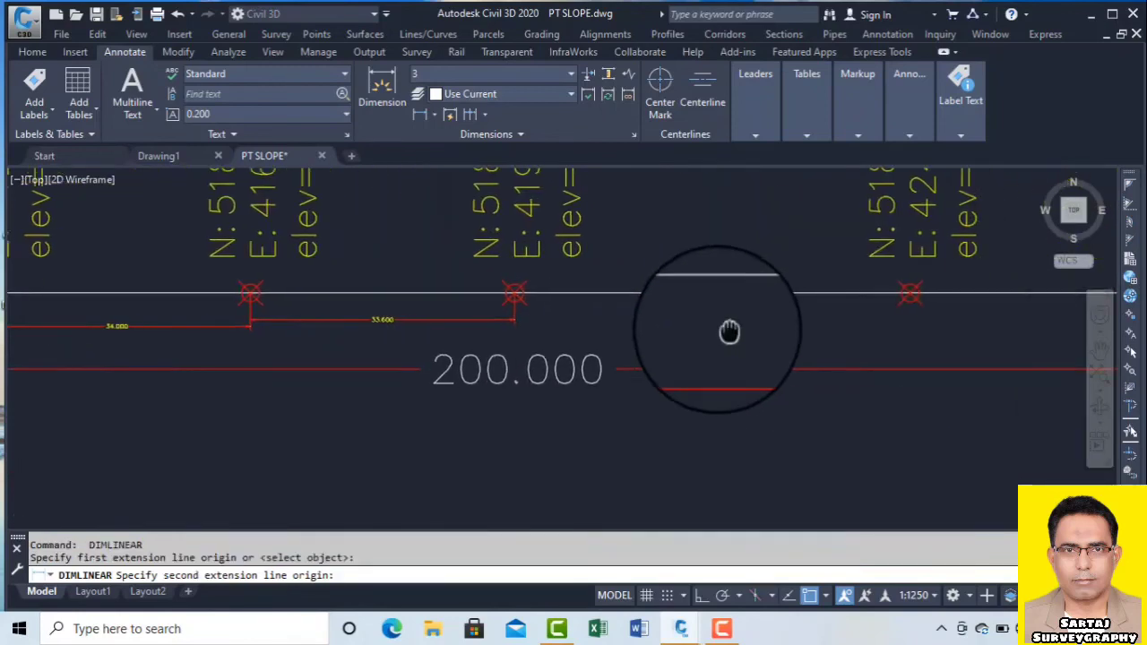
left_click(896, 292)
left_click(763, 322)
scroll(697, 339, "up", 6)
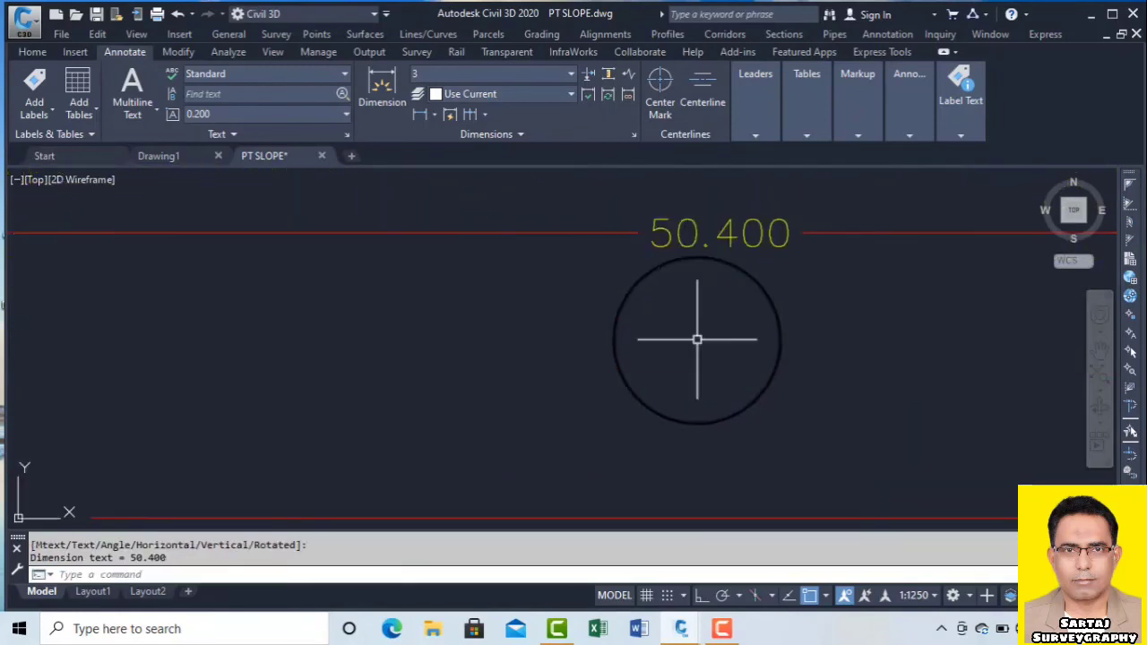
scroll(697, 339, "down", 5)
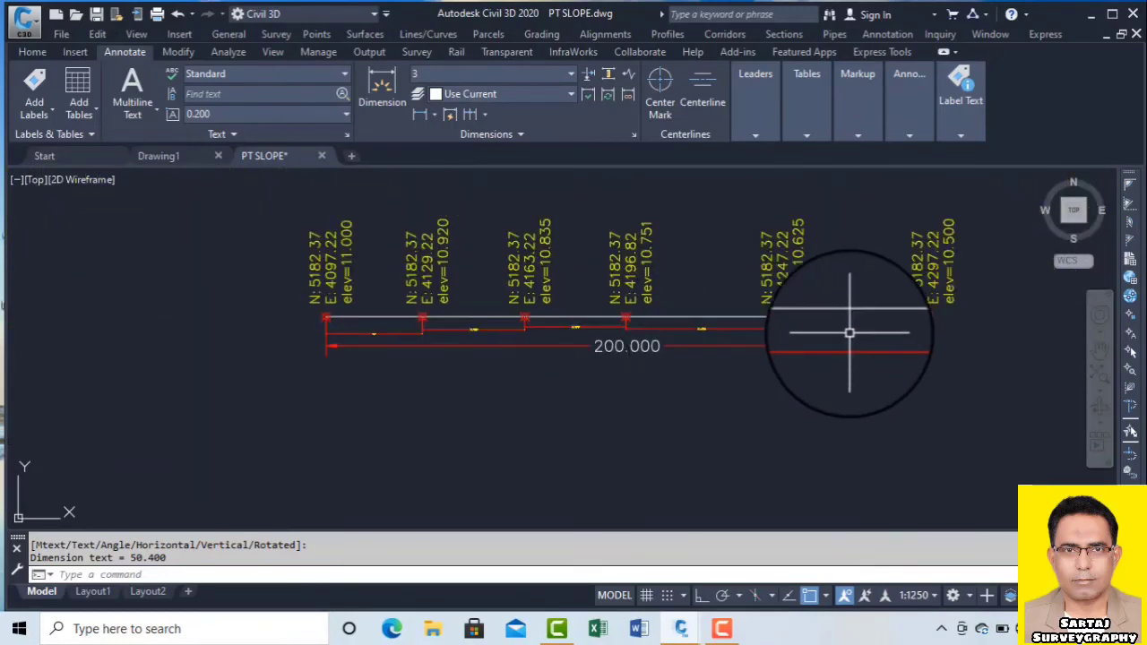
middle_click_drag(748, 302, 709, 377)
scroll(547, 365, "up", 2)
middle_click_drag(548, 364, 515, 366)
scroll(515, 366, "down", 2)
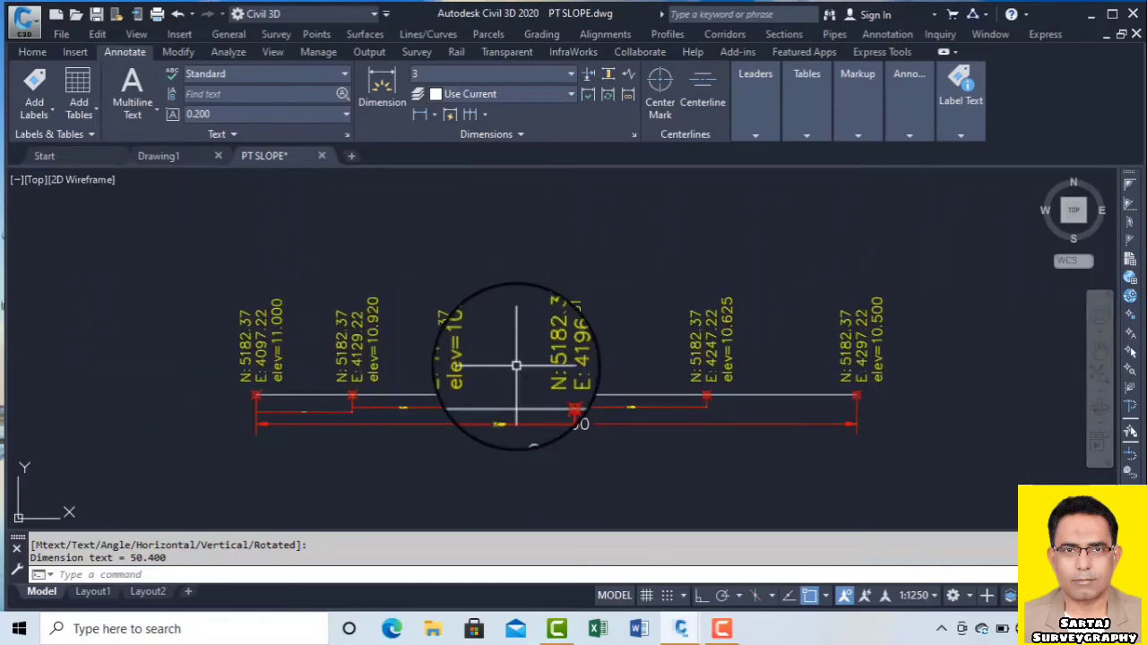